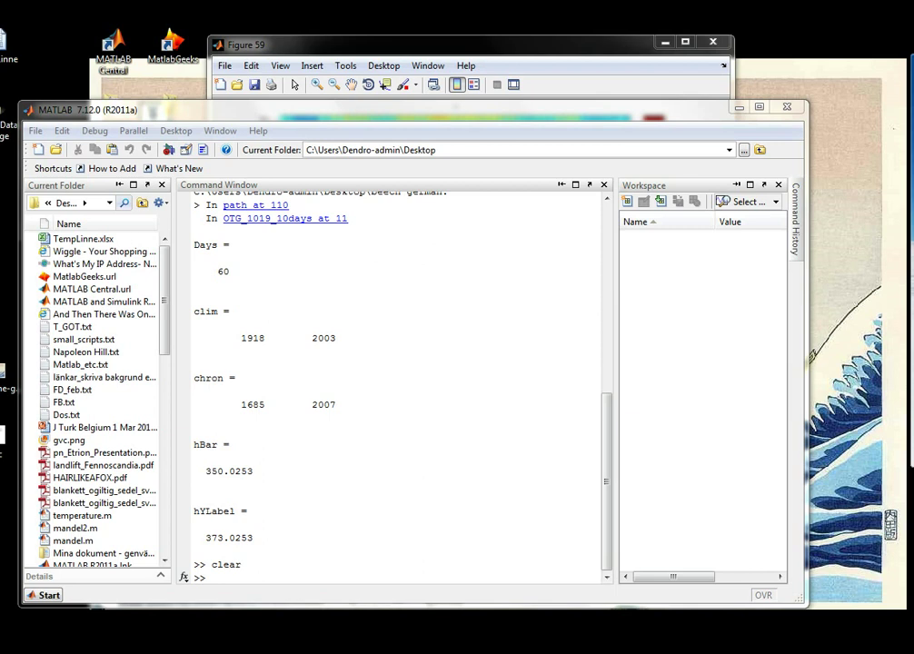
Minimize the Figure 59 window, then reposition and narrow the MATLAB window so the T_GOT file on the desktop is uncovered.
key("alt+Tab")
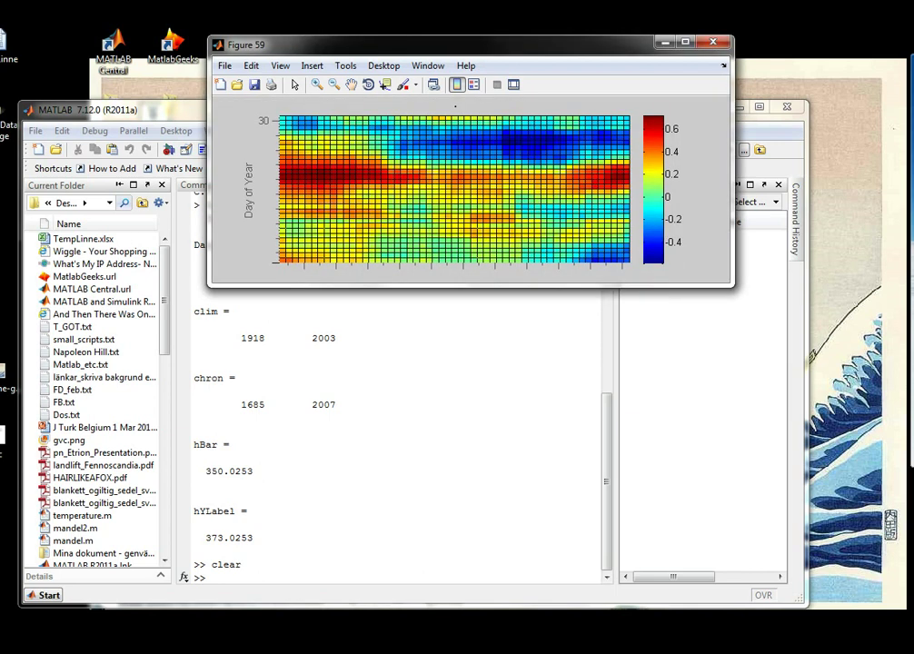
left_click(666, 42)
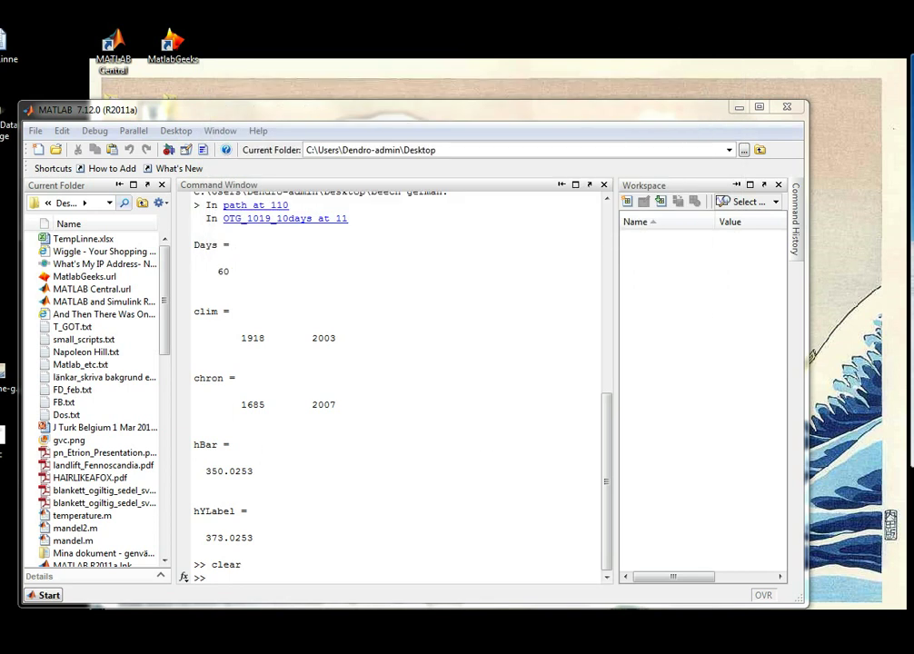
left_click(214, 578)
left_click_drag(414, 101, 413, 66)
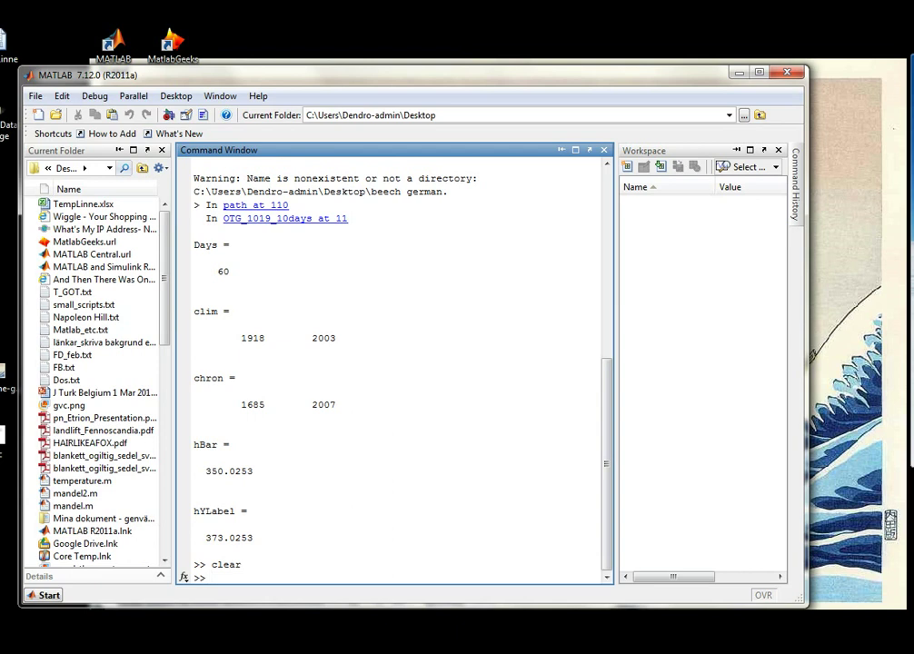
left_click_drag(218, 76, 312, 595)
left_click_drag(502, 596, 445, 41)
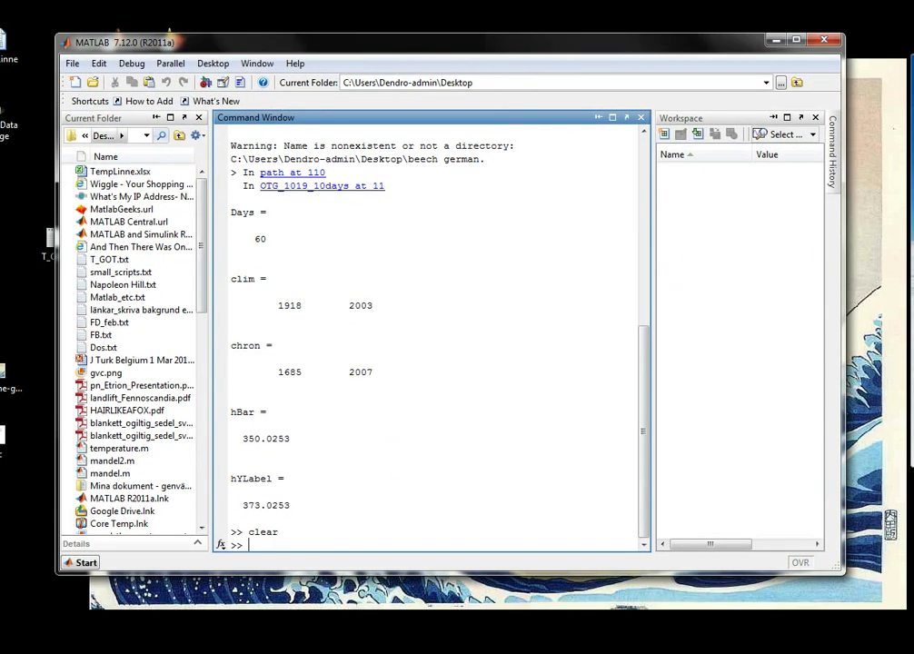
left_click_drag(57, 35, 80, 39)
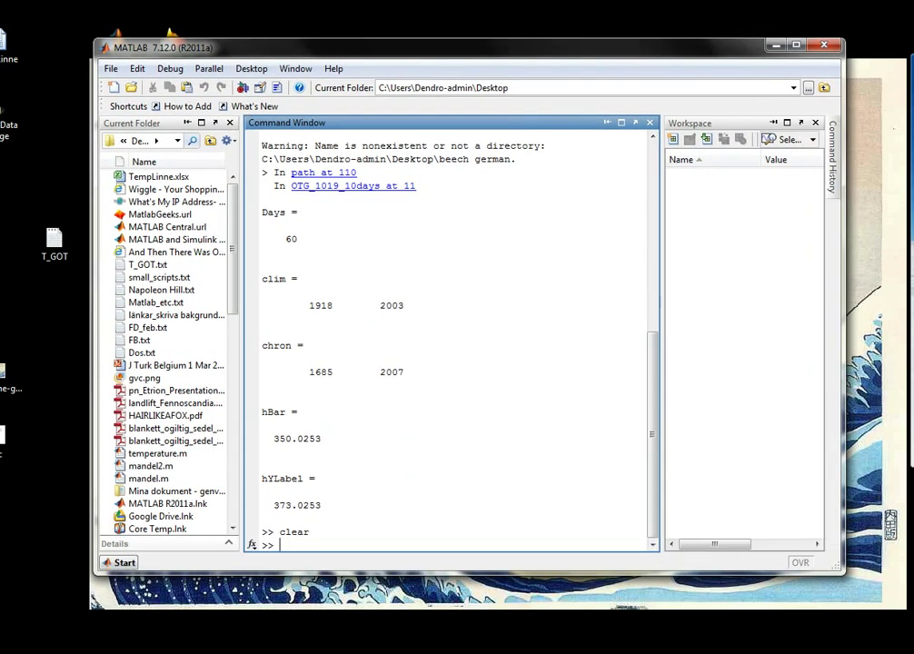
Load the data file T_GOT.txt into the workspace with the load command.
type("lo")
key("BackSpace")
key("BackSpace")
type("load T_GOT.txt")
key("Return")
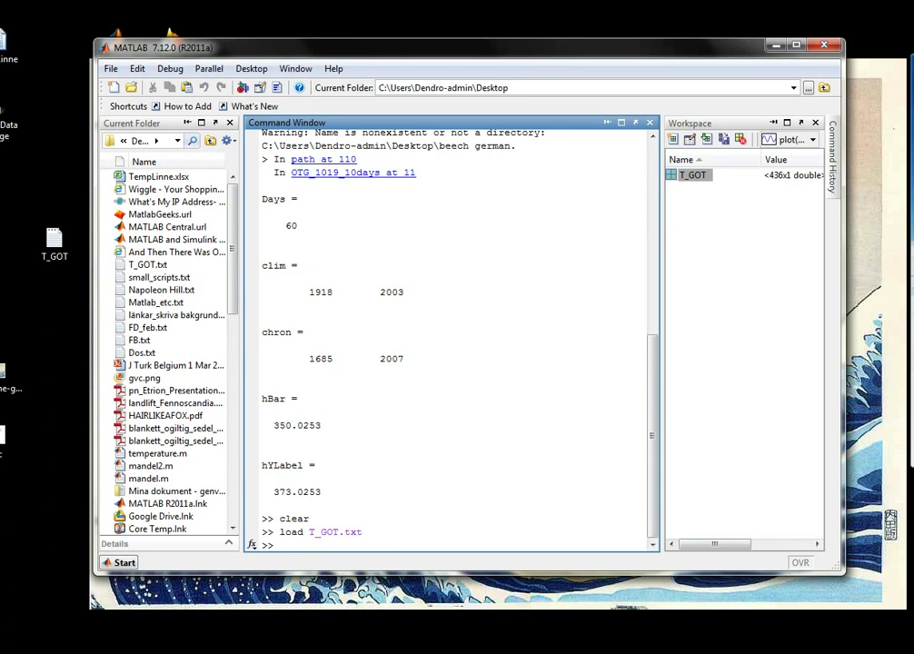
View the values of the T_GOT variable in the Variable Editor and close it again.
double_click(692, 175)
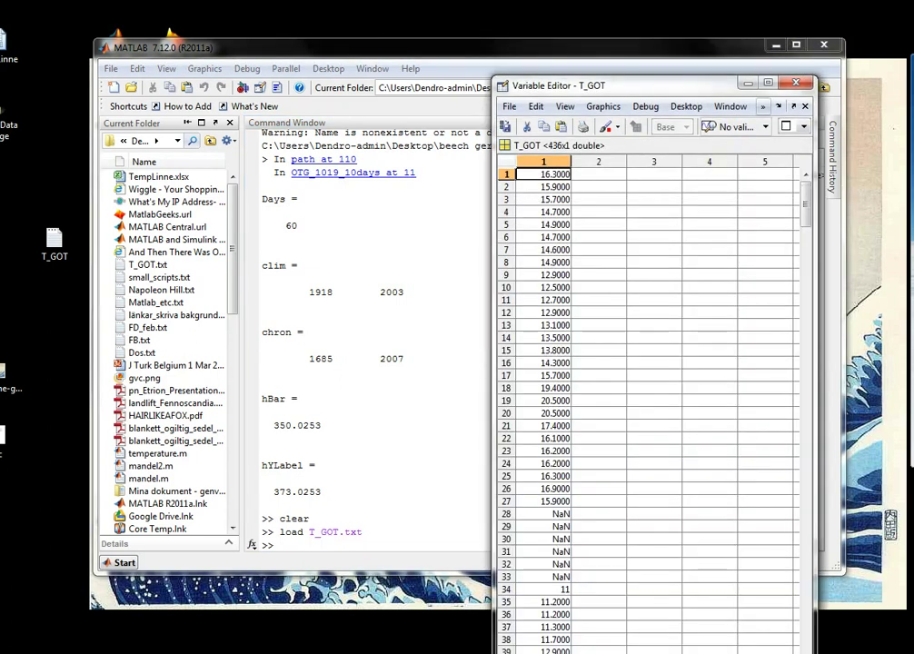
left_click(796, 82)
key("ctrl+0")
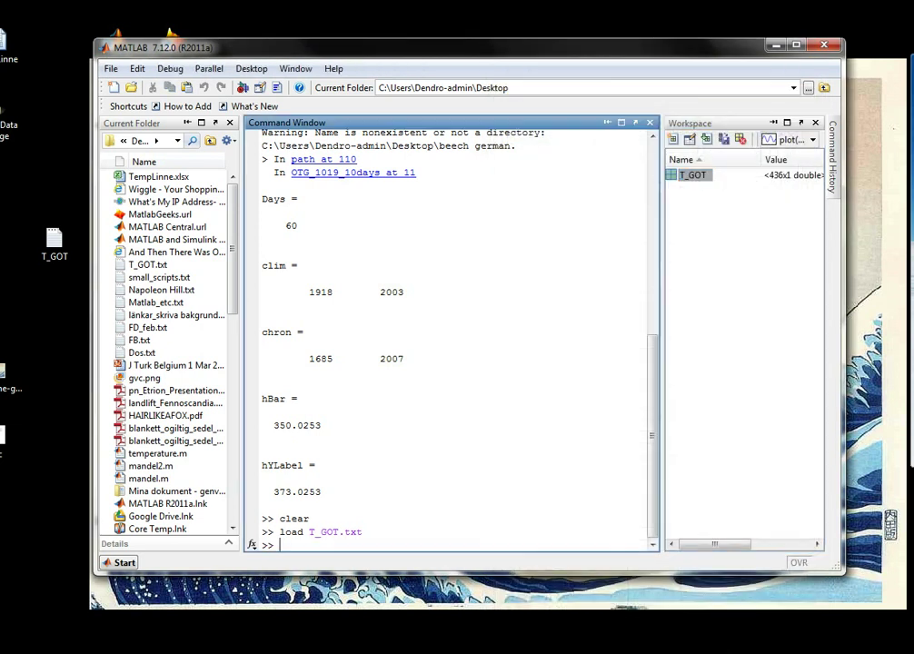
Plot T_GOT in the current figure and look for its window among the open windows.
type("plot(T_GOT)")
key("Return")
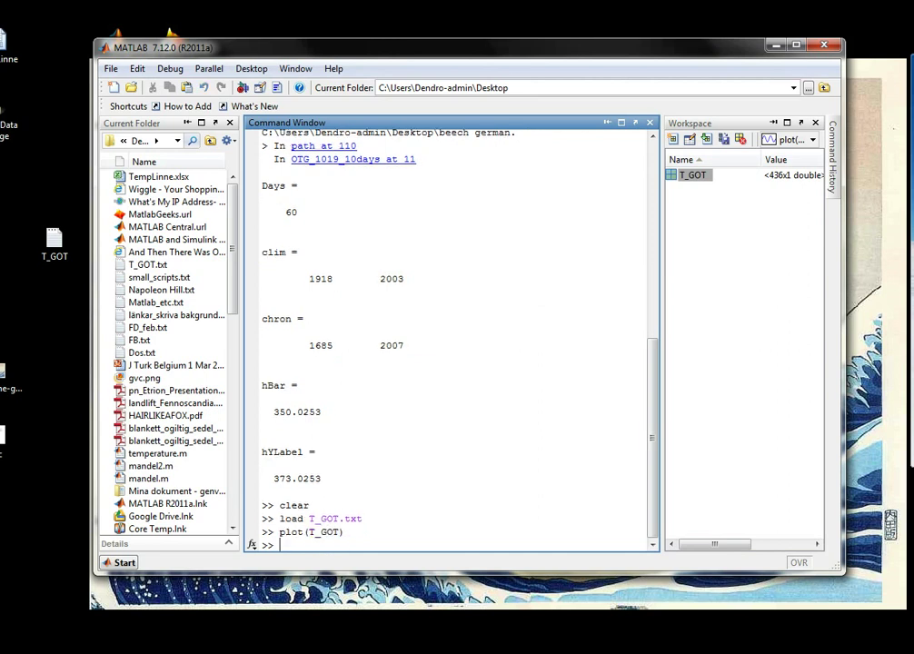
left_click(457, 653)
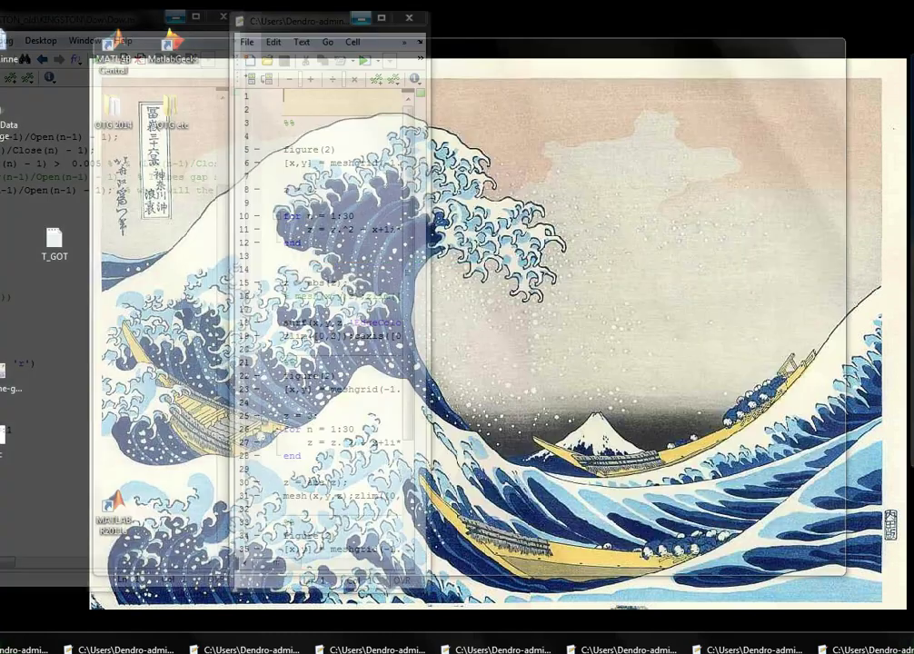
key("alt+Tab")
left_click(457, 650)
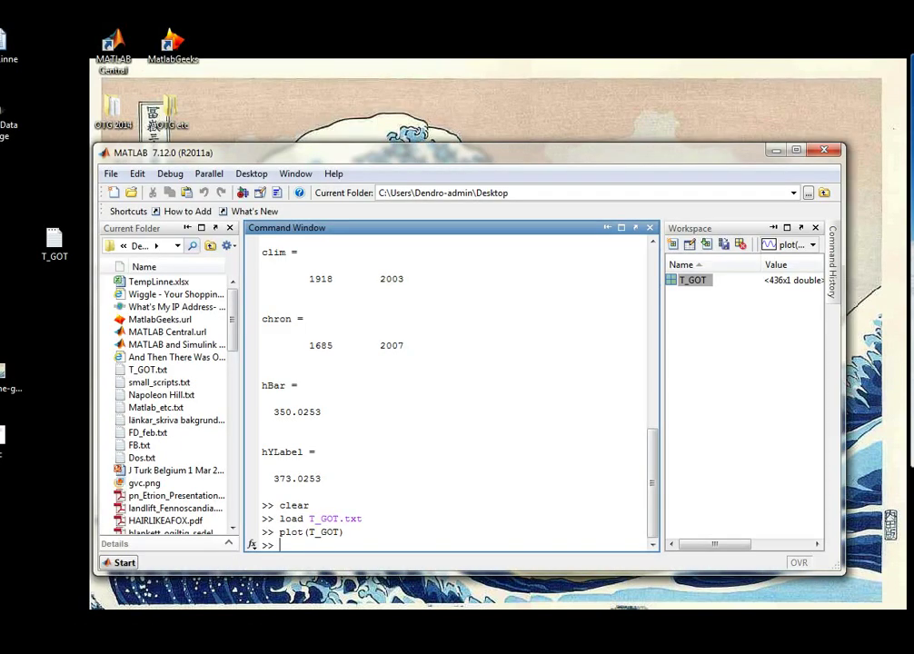
left_click(863, 652)
mouse_move(863, 650)
Create a new figure window with the figure command and plot T_GOT in it.
type("figure")
key("Return")
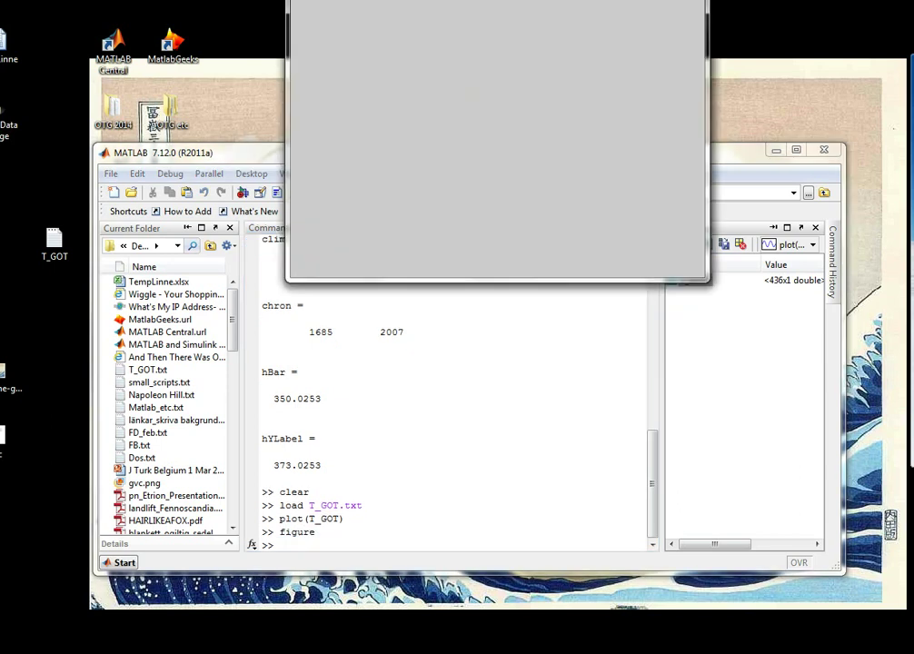
key("Up")
key("Up")
key("Return")
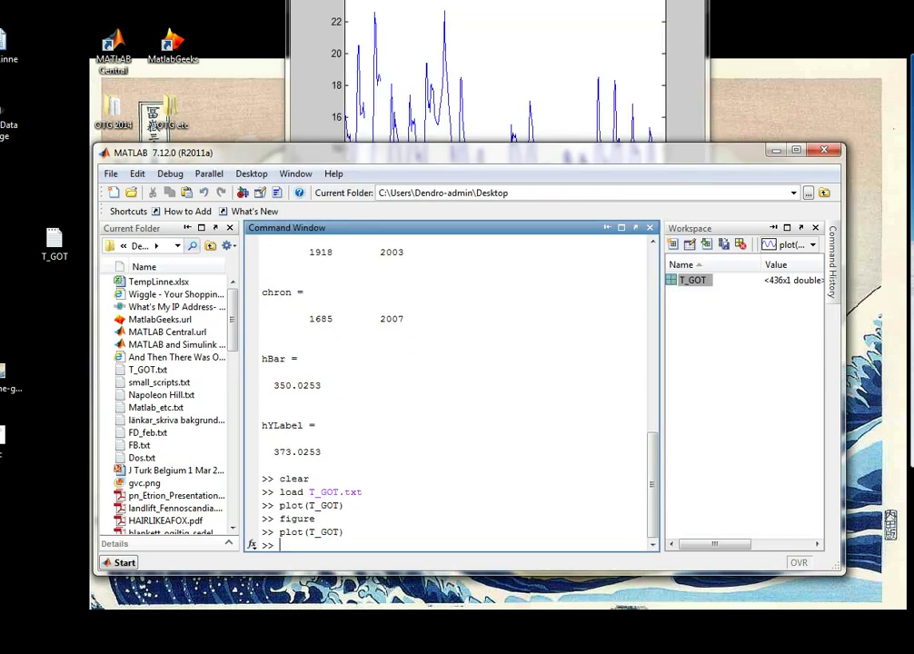
Move and shorten the Figure 1 and MATLAB windows so the plot sits fully visible above the Command Window.
left_click_drag(499, 0, 467, 45)
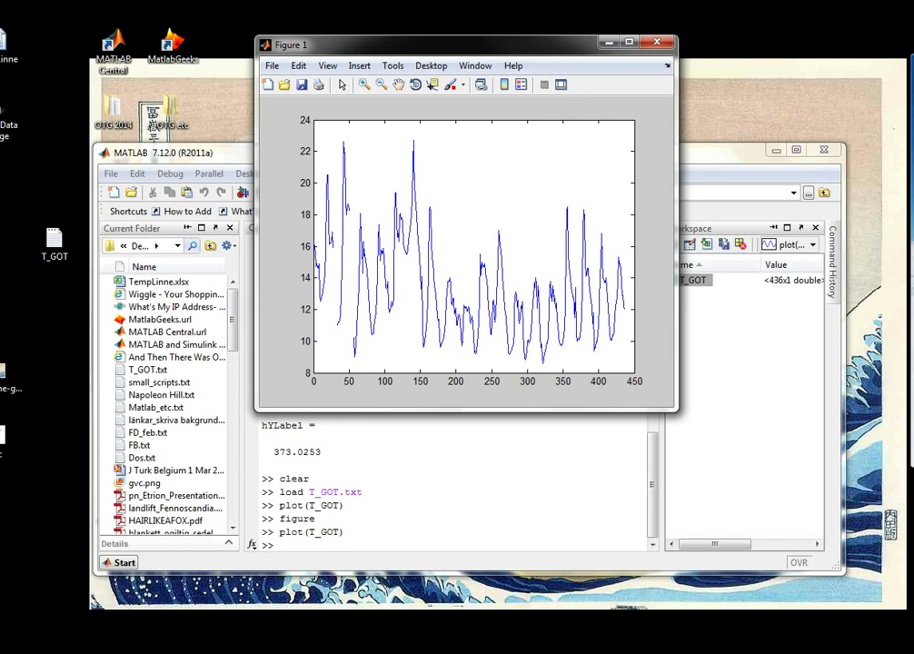
left_click_drag(454, 44, 589, 31)
left_click_drag(300, 153, 263, 139)
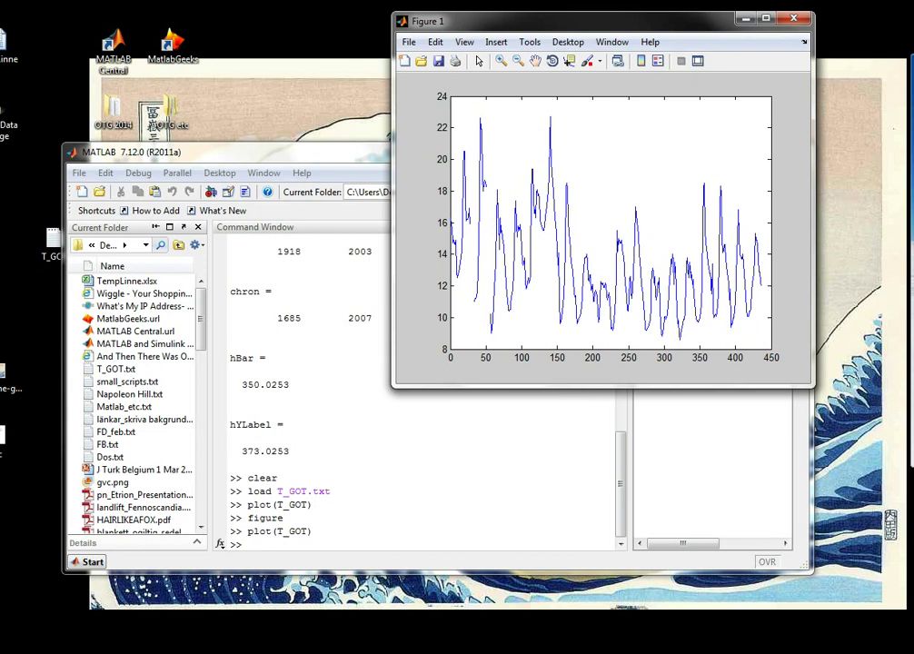
left_click_drag(304, 152, 297, 210)
left_click_drag(445, 21, 448, 3)
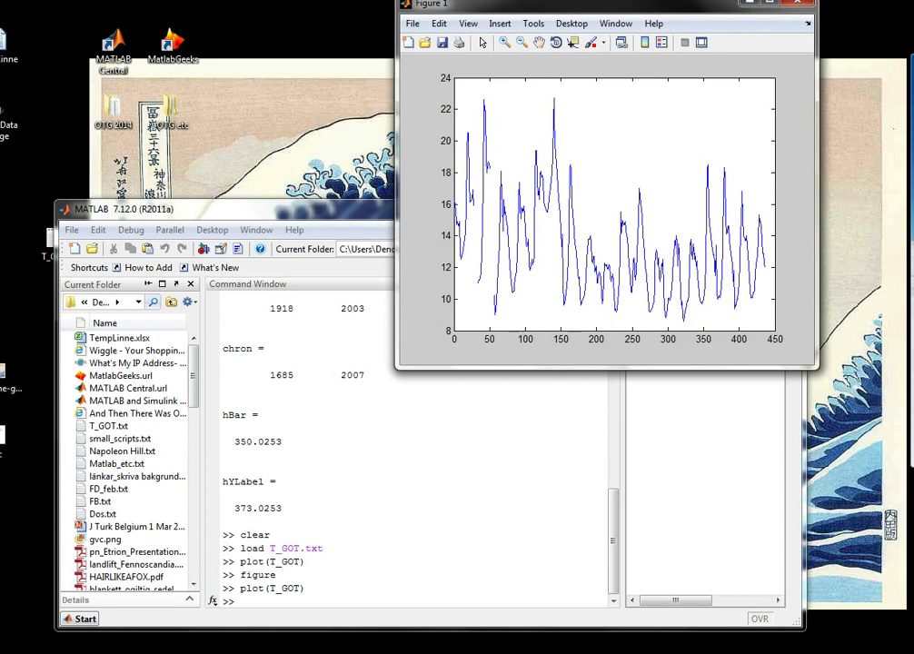
left_click_drag(297, 201, 297, 294)
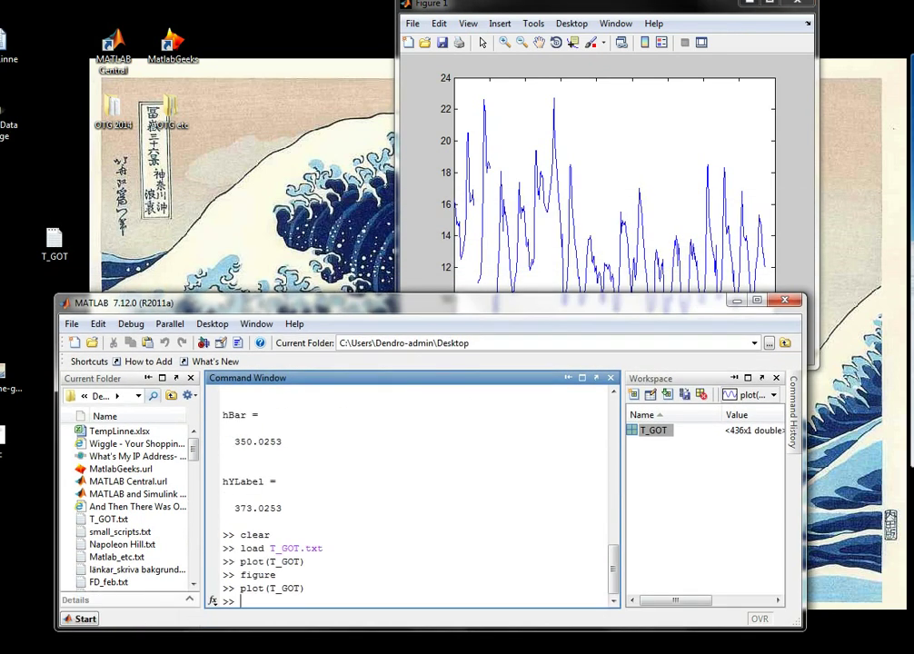
left_click_drag(397, 0, 403, 99)
left_click_drag(491, 107, 417, 25)
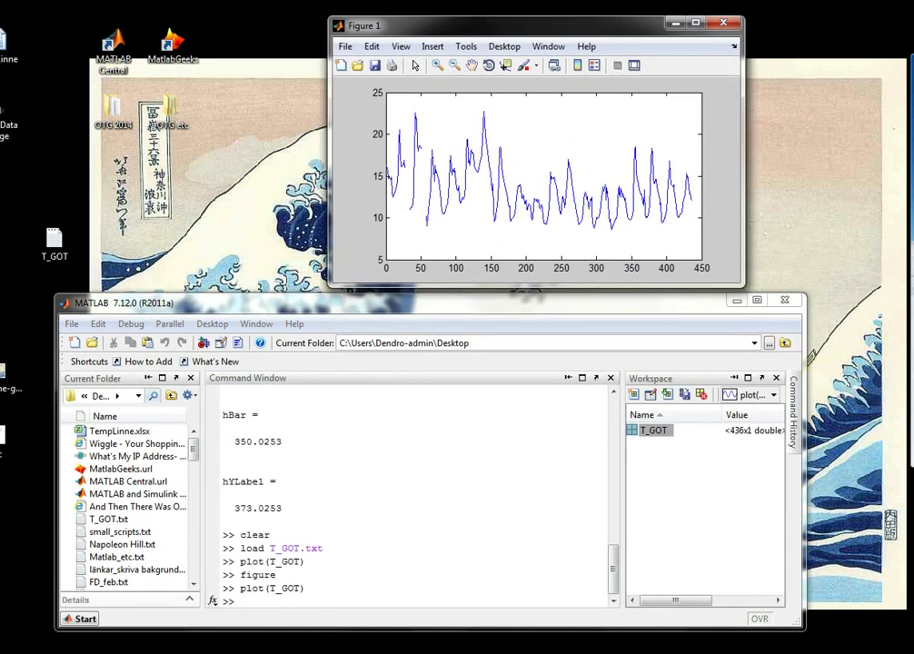
Reverse the plot's x-axis direction with set(gca,'Xdir','reverse').
left_click(243, 602)
type("set(gca")
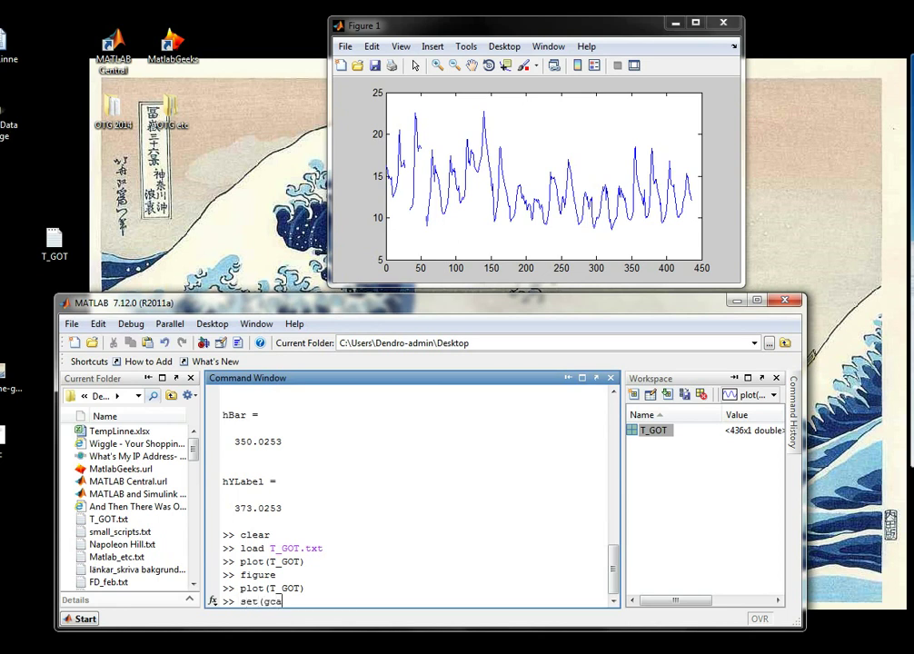
type(",")
type("''")
type("Xdir")
type(",''")
type("reverse")
type(")")
key("Return")
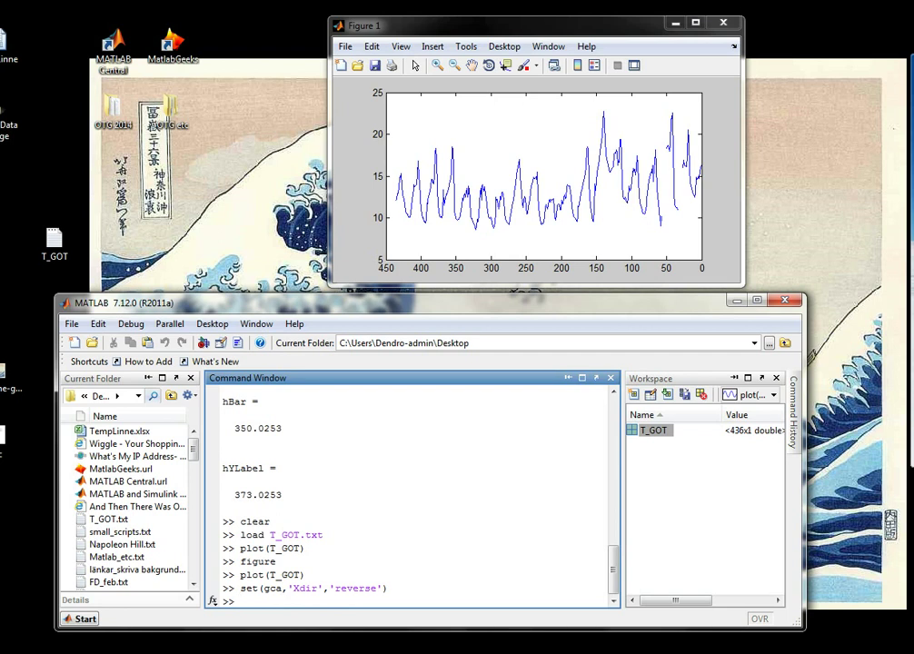
Close the figure, make the MATLAB window taller again, and inspect the T_GOT values in the Variable Editor.
left_click(723, 23)
left_click_drag(636, 294, 636, 83)
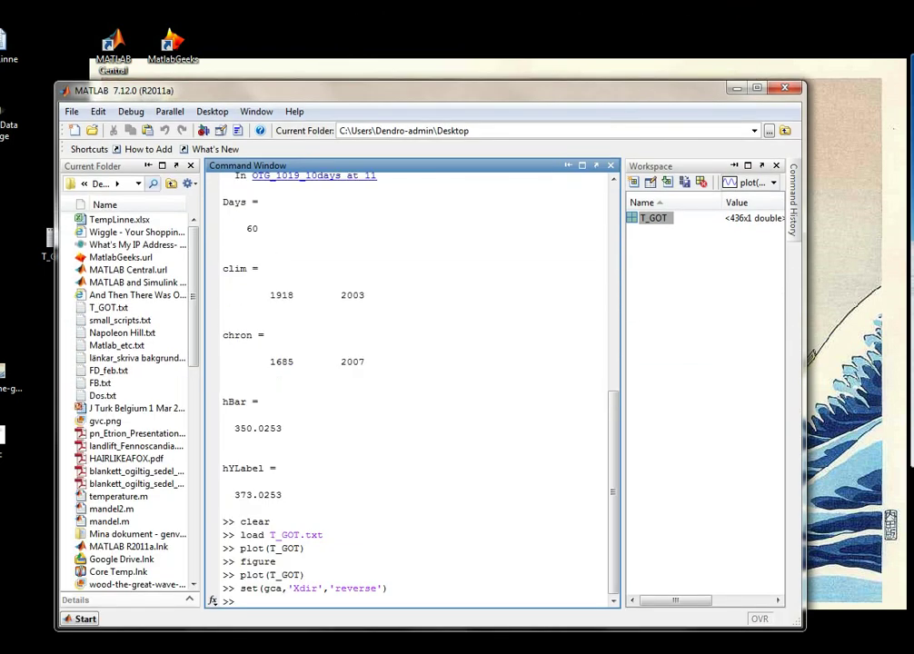
left_click(653, 218)
double_click(654, 218)
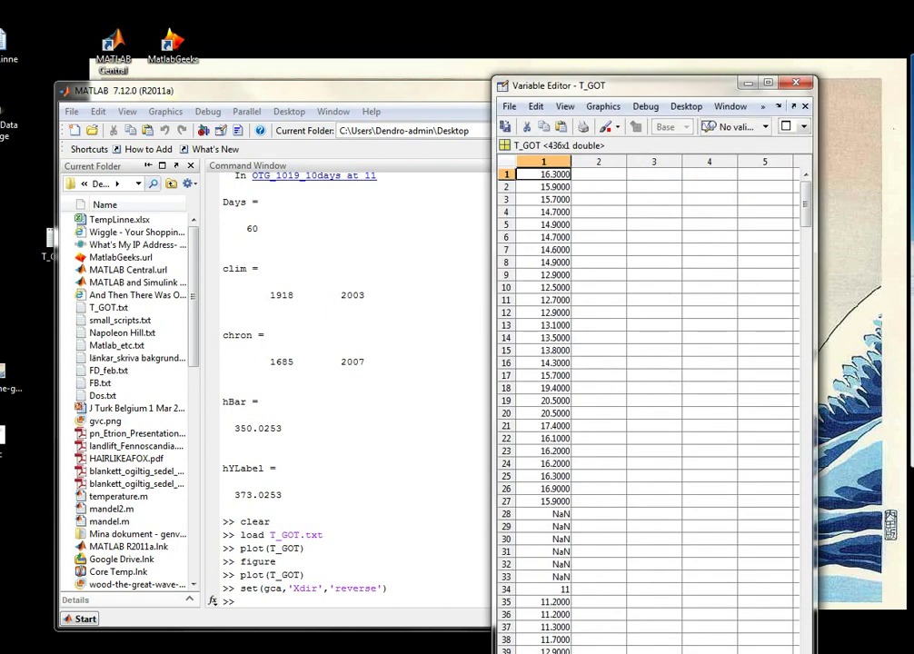
left_click(796, 82)
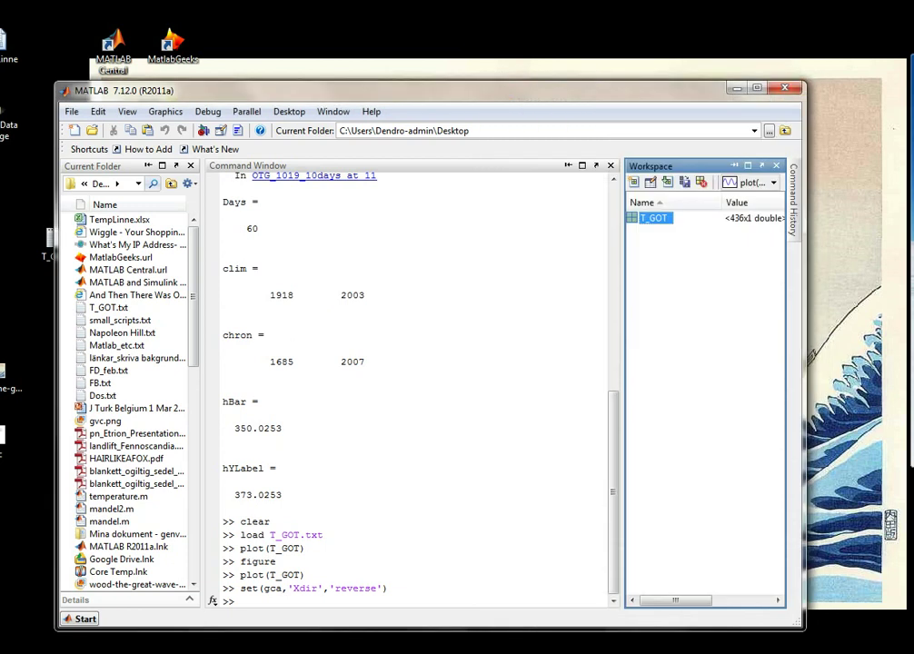
Reverse the order of the data itself with T_GOT = T_GOT(end:-1:1).
left_click(241, 602)
type("T_GOT = ")
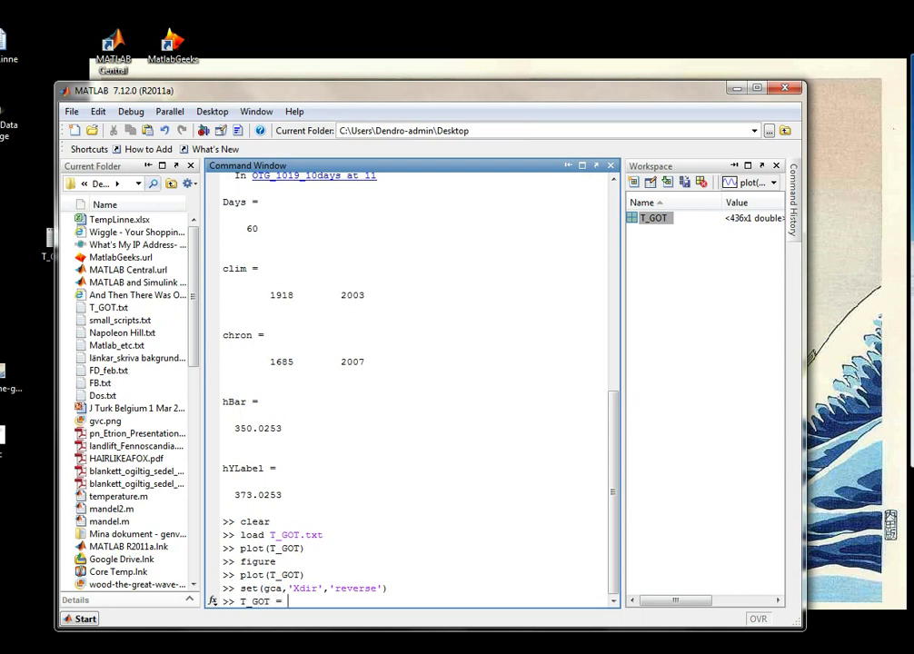
type("T-GOT")
key("BackSpace")
key("BackSpace")
key("BackSpace")
key("BackSpace")
type("_GOT(end")
type(":-1:1)")
key("Return")
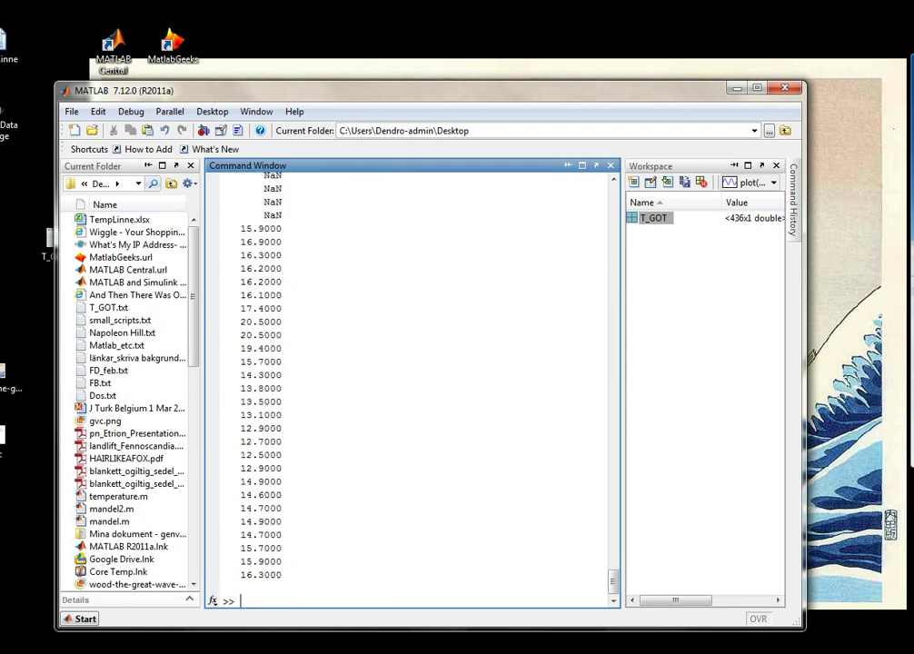
Plot the reversed T_GOT vector in the current figure with plot(T_GOT).
key("Up")
key("Up")
key("BackSpace")
key("BackSpace")
key("BackSpace")
key("BackSpace")
key("BackSpace")
key("BackSpace")
key("BackSpace")
key("BackSpace")
key("BackSpace")
key("BackSpace")
key("BackSpace")
key("BackSpace")
key("BackSpace")
type("plot(T_GOT)")
key("Return")
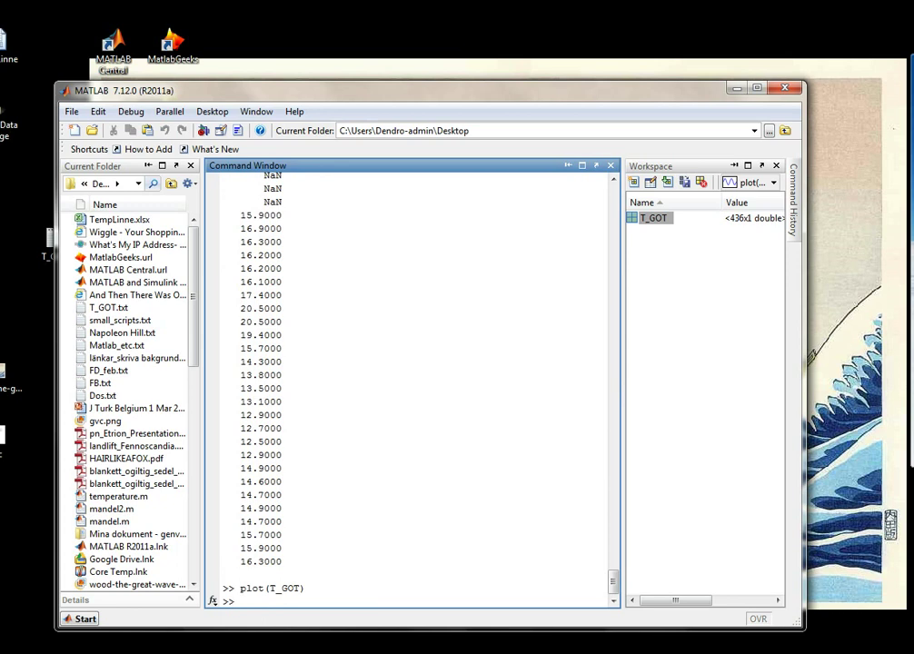
Move the MATLAB window up, open another new figure, and plot the reversed T_GOT data in it.
left_click_drag(409, 90, 378, 34)
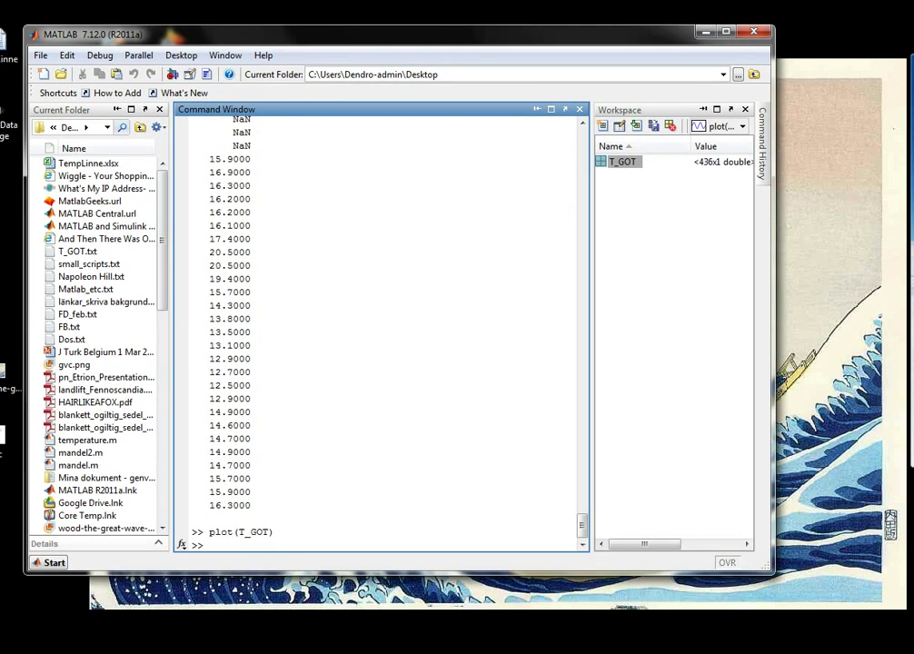
type("figure")
key("Return")
type("p")
key("Up")
key("Return")
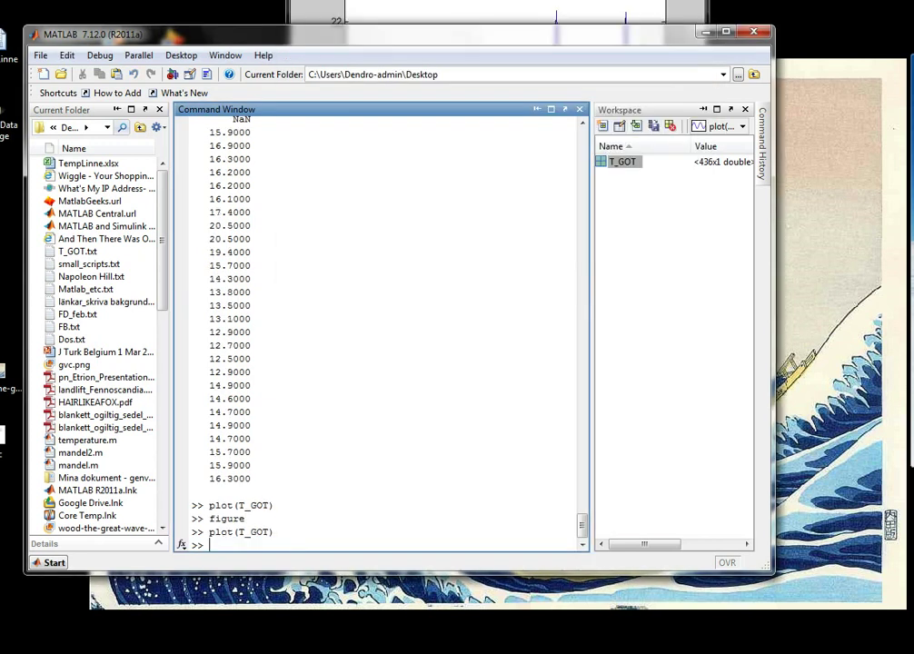